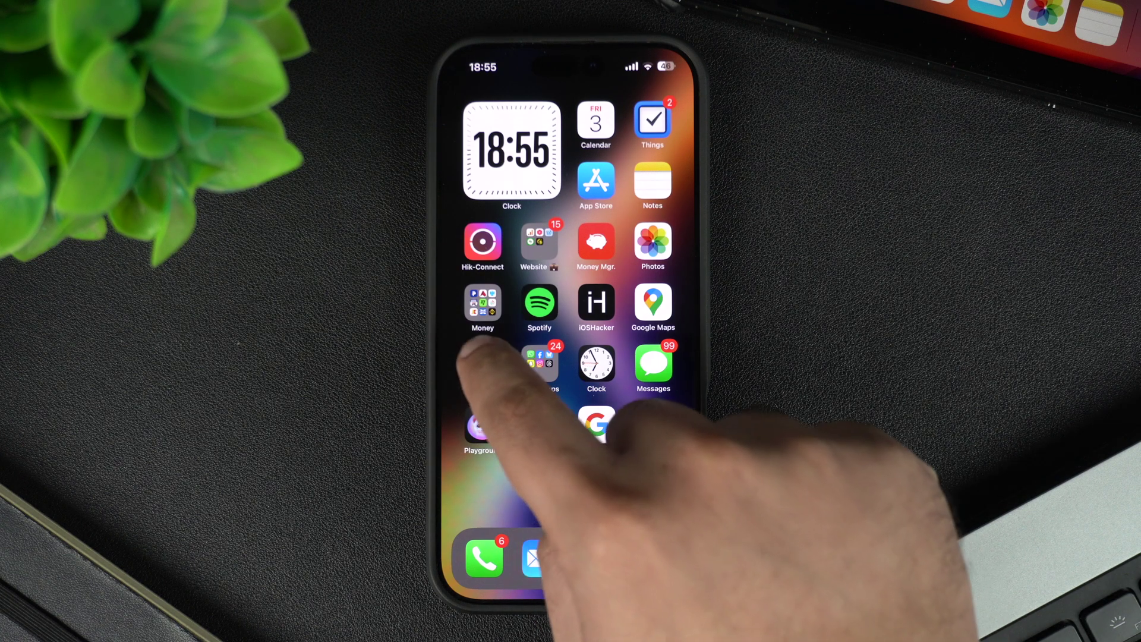
Search the Settings Apps list for 'Messa' to show only Messages
click(482, 363)
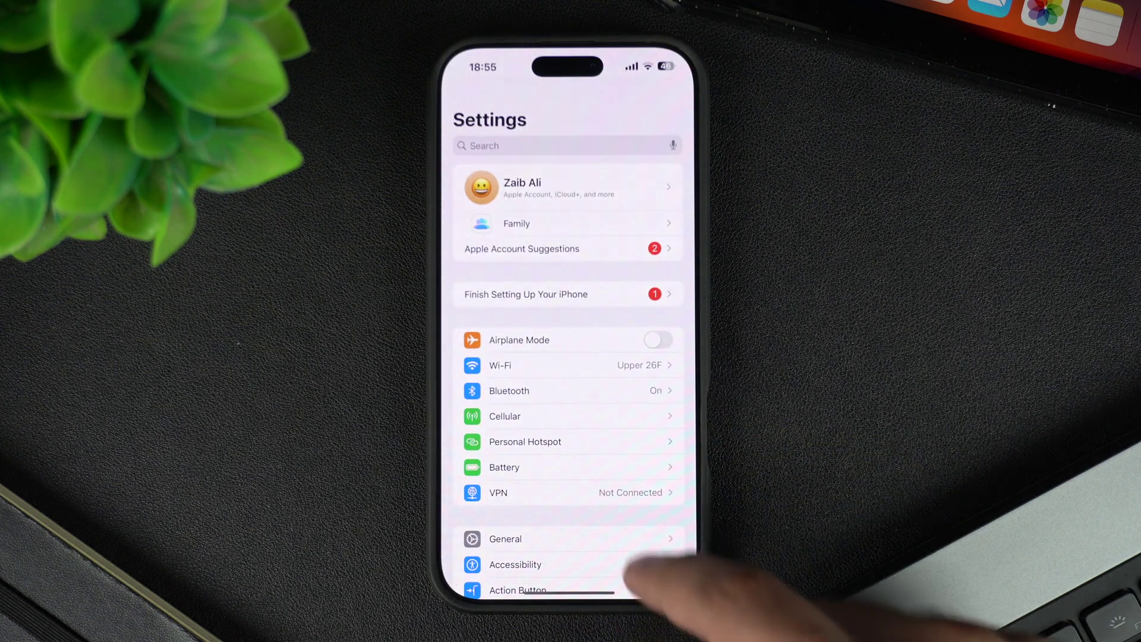
scroll(571, 357, down, 10)
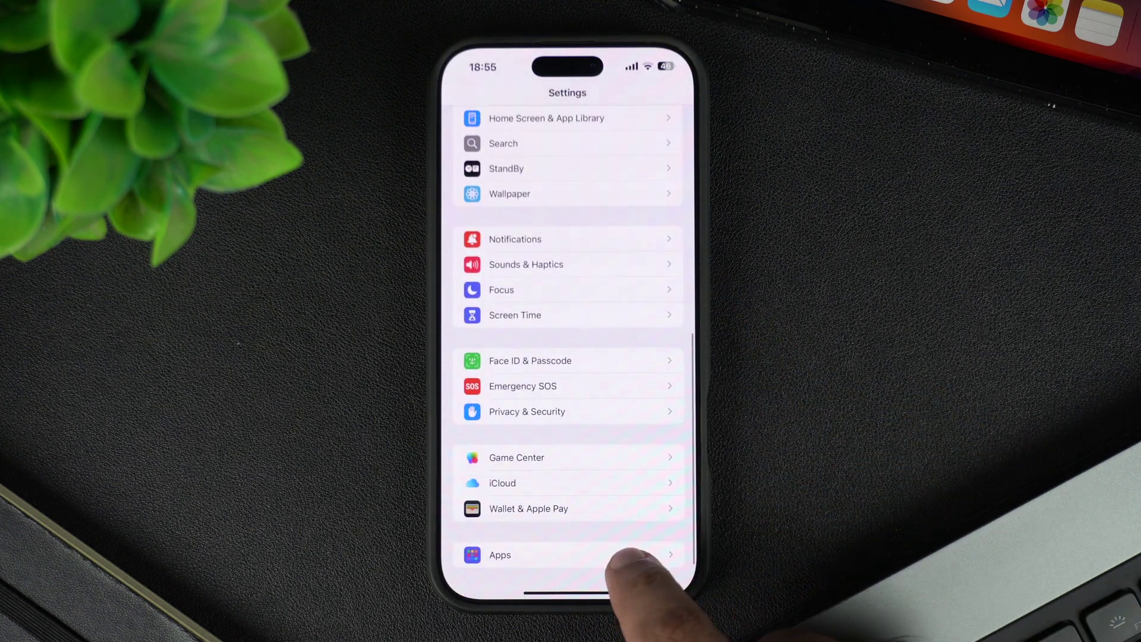
click(660, 548)
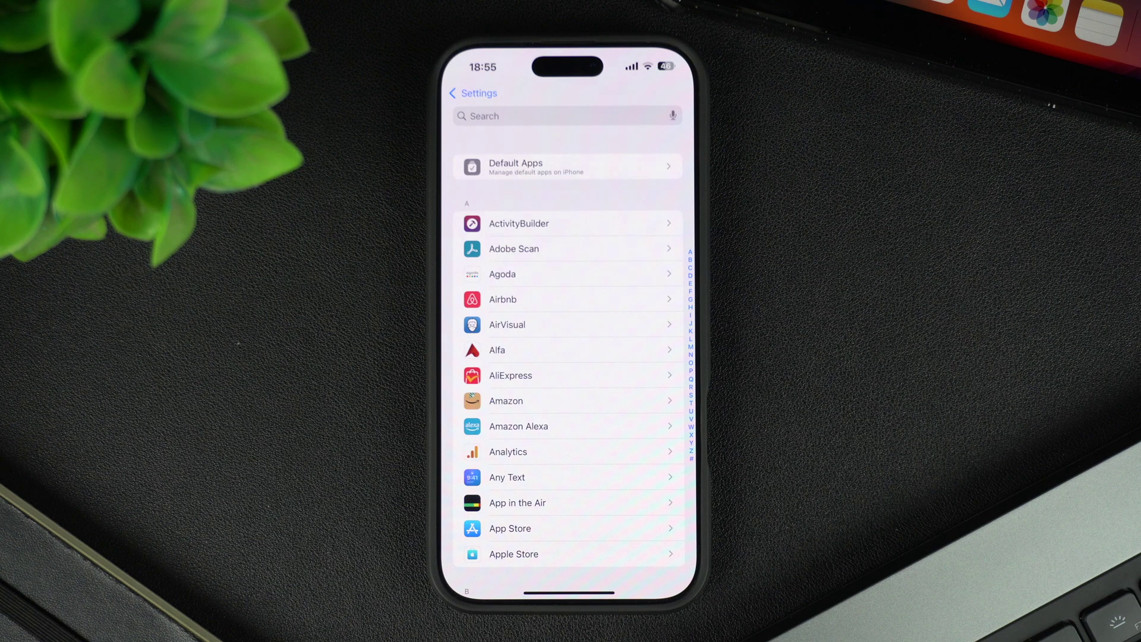
click(589, 116)
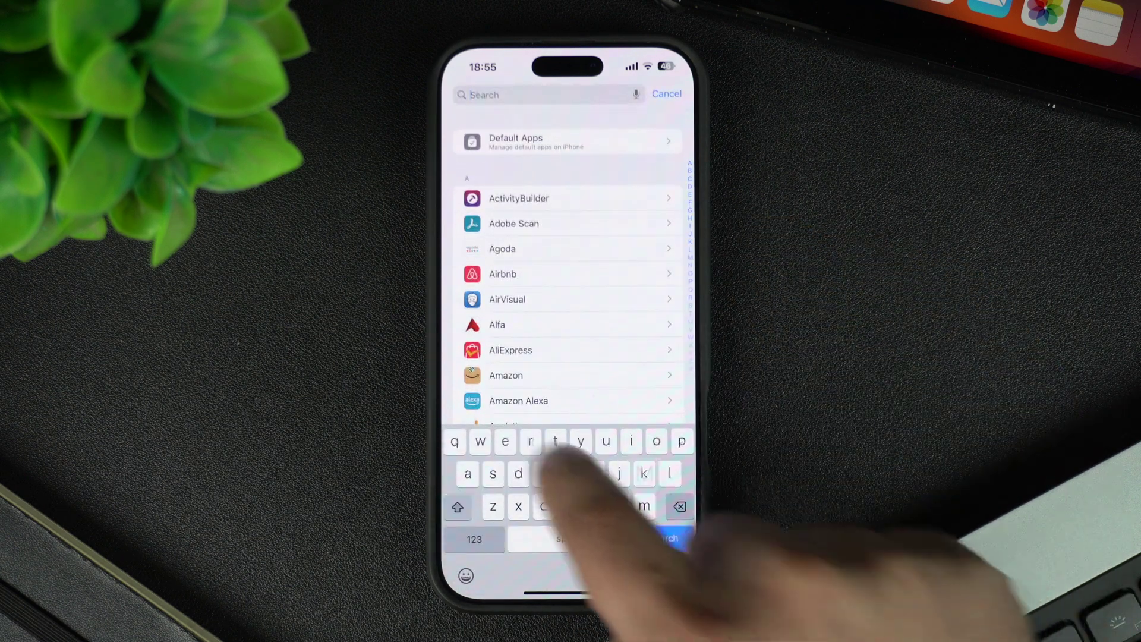
text(Messa)
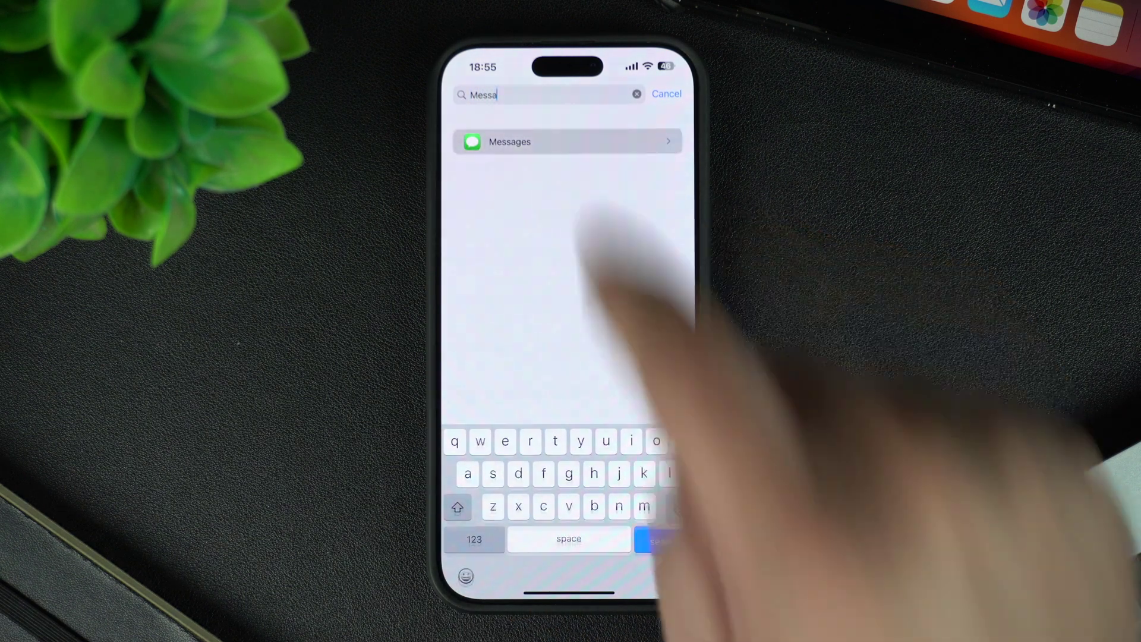
Turn on the iMessage toggle in Messages settings so it shows green
click(535, 142)
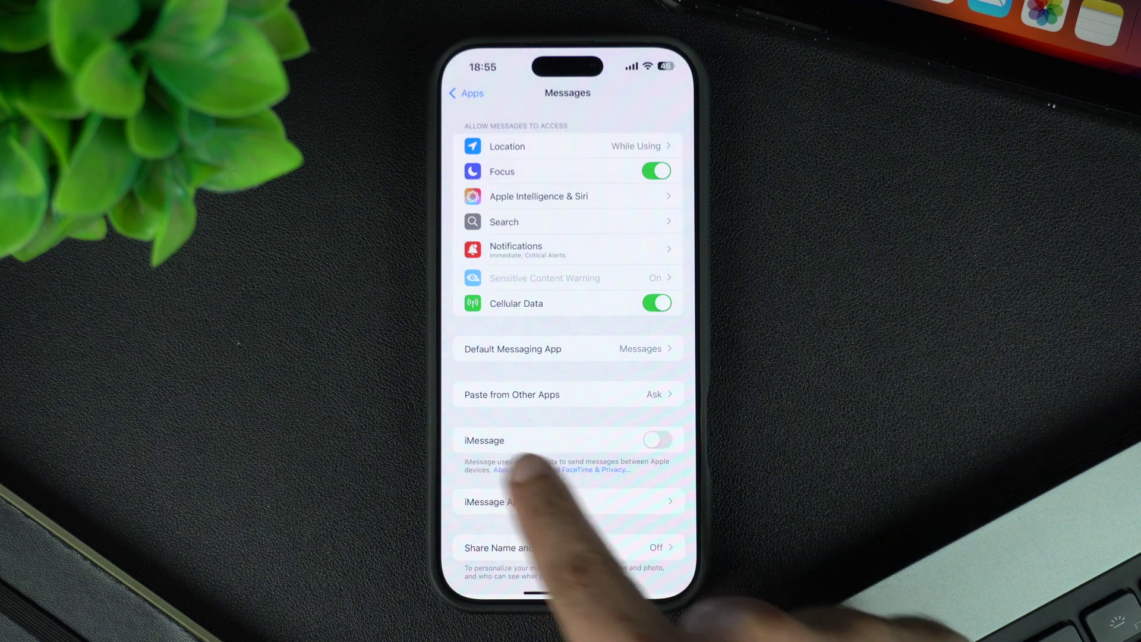
click(657, 440)
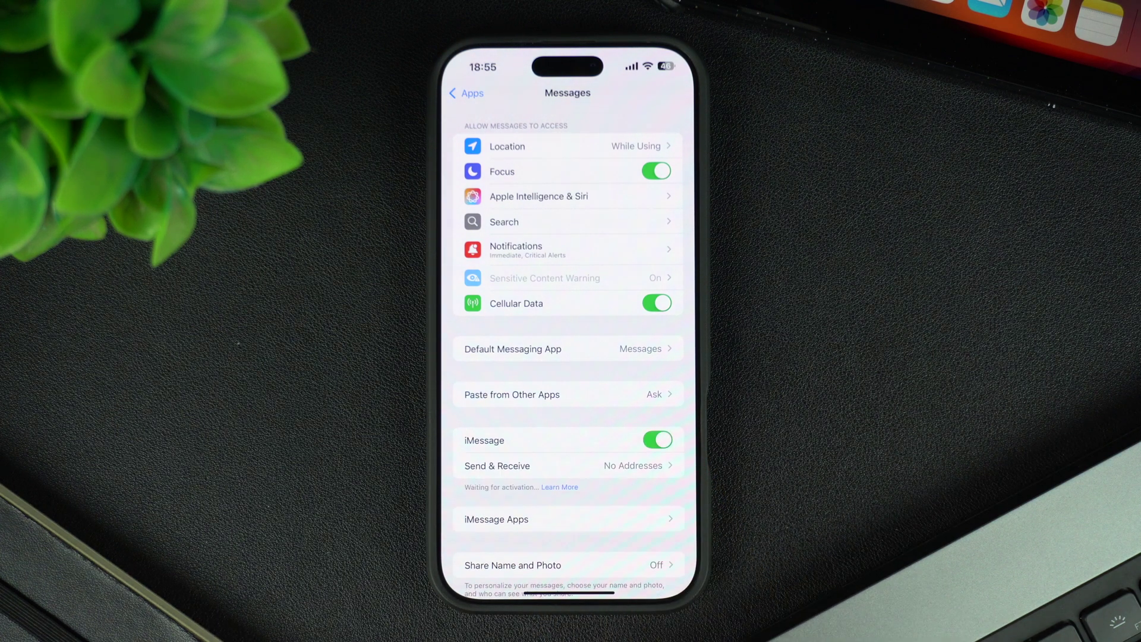